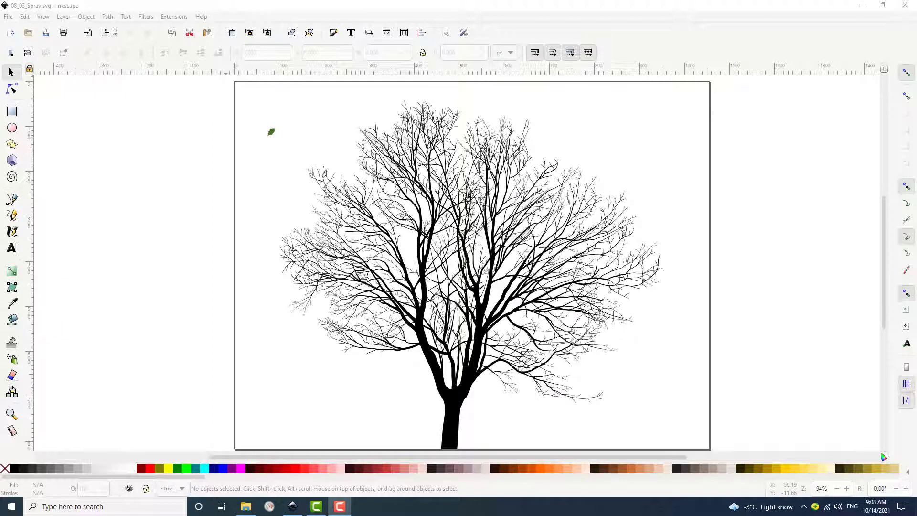
Step: Select the lone green leaf and switch to the Spray tool
{"action": "left_click", "coordinate": [67, 10]}
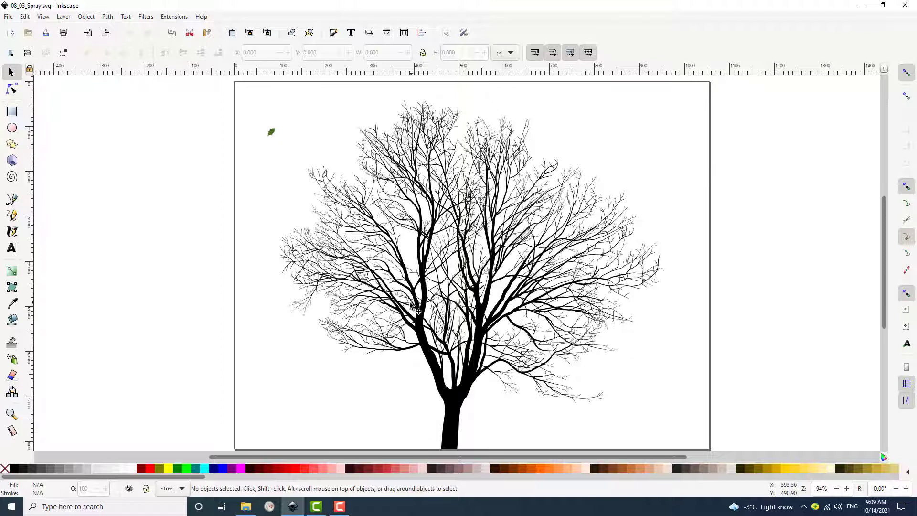
{"action": "left_click", "coordinate": [272, 133]}
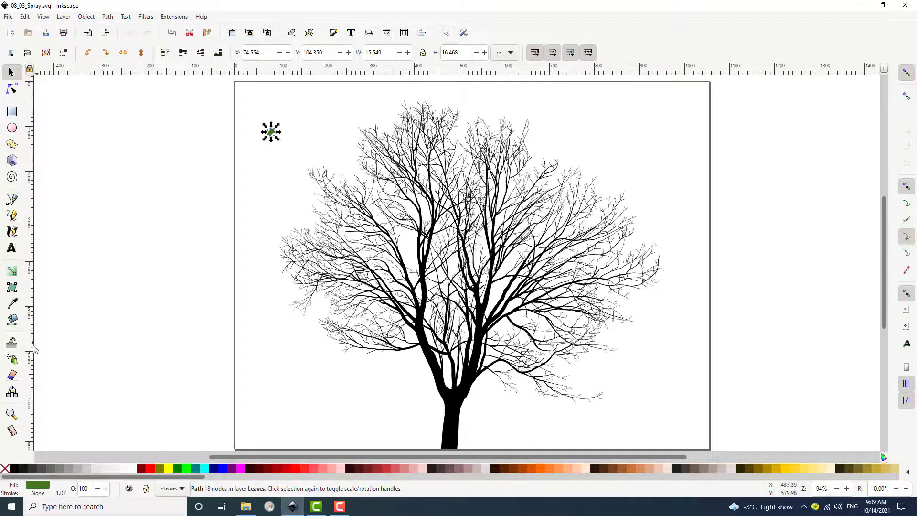
{"action": "left_click", "coordinate": [13, 361]}
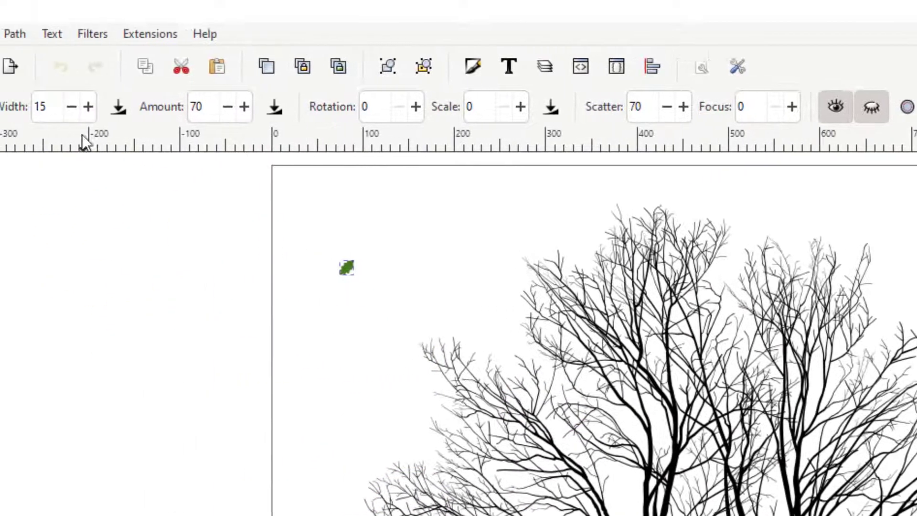
Step: Spray leaf copies with width 12, amount 100, rotation 21 over the treetop and right side
{"action": "left_click", "coordinate": [102, 108]}
{"action": "double_click", "coordinate": [95, 107]}
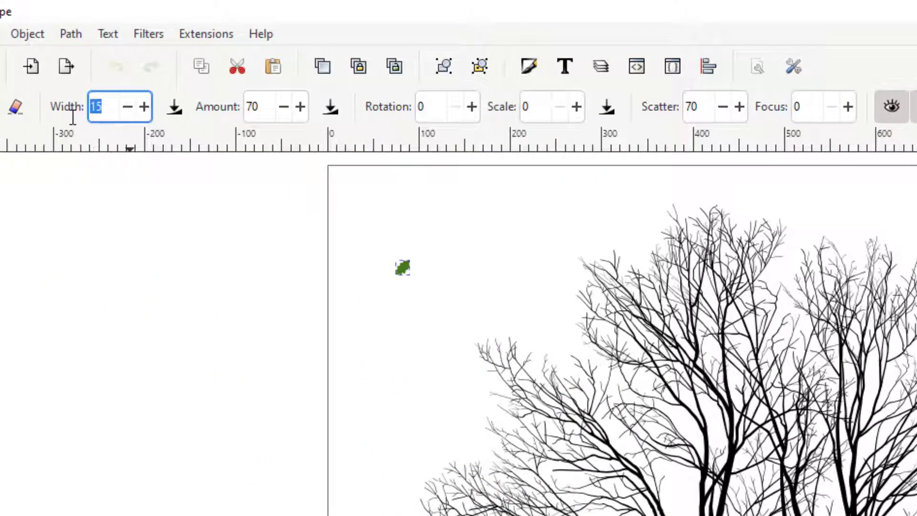
{"action": "type", "text": "12"}
{"action": "double_click", "coordinate": [251, 106]}
{"action": "type", "text": "100"}
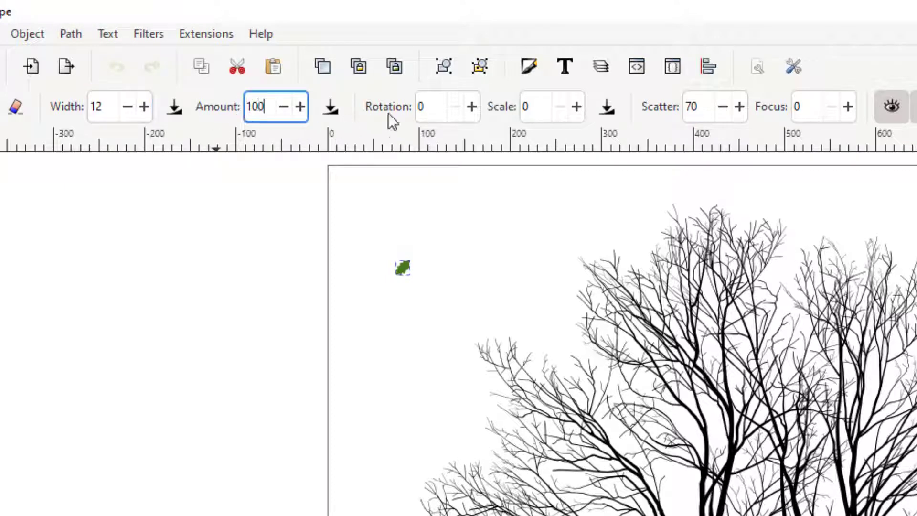
{"action": "double_click", "coordinate": [434, 108]}
{"action": "type", "text": "20"}
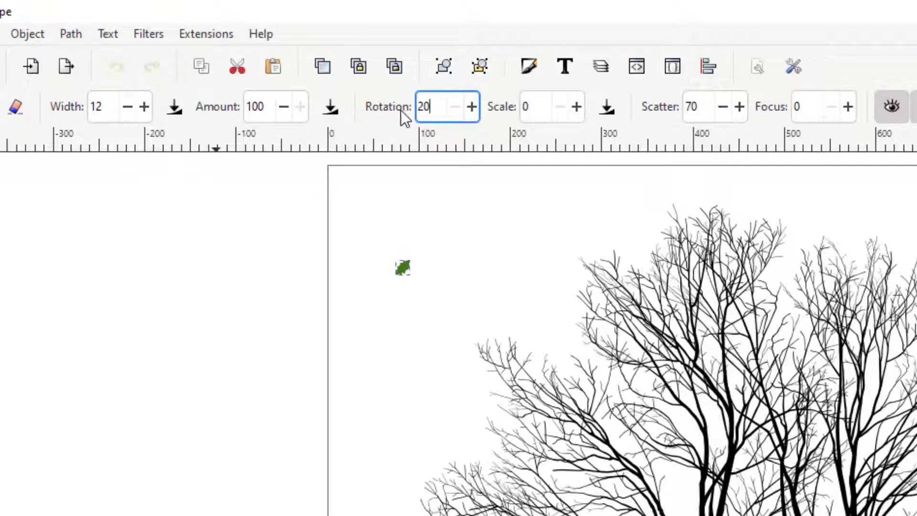
{"action": "key", "text": "BackSpace"}
{"action": "type", "text": "1"}
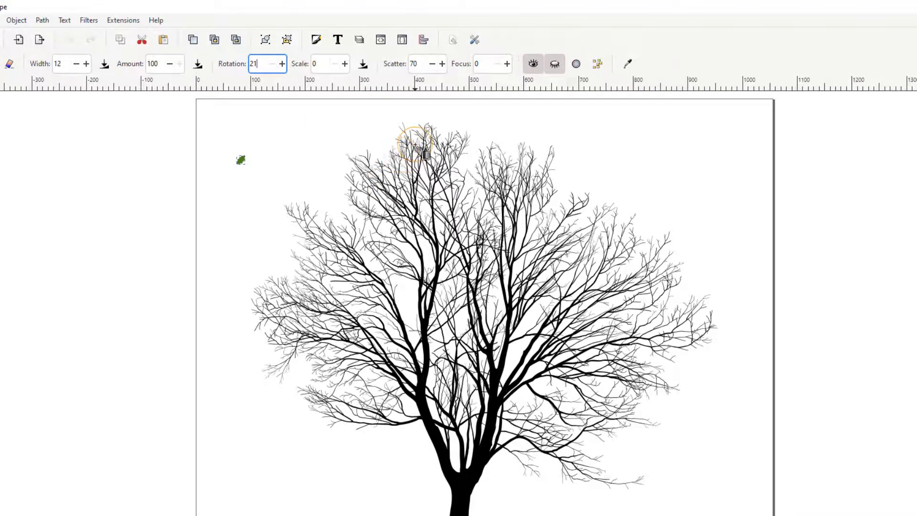
{"action": "mouse_move", "coordinate": [414, 144]}
{"action": "left_mouse_down"}
{"action": "mouse_move", "coordinate": [497, 166]}
{"action": "mouse_move", "coordinate": [639, 240]}
{"action": "left_mouse_up"}
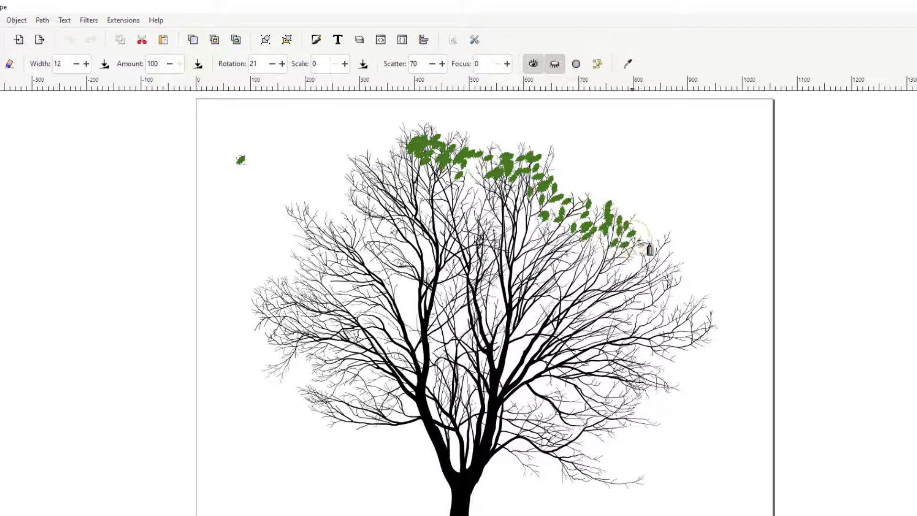
{"action": "left_click_drag", "start_coordinate": [639, 240], "coordinate": [697, 329]}
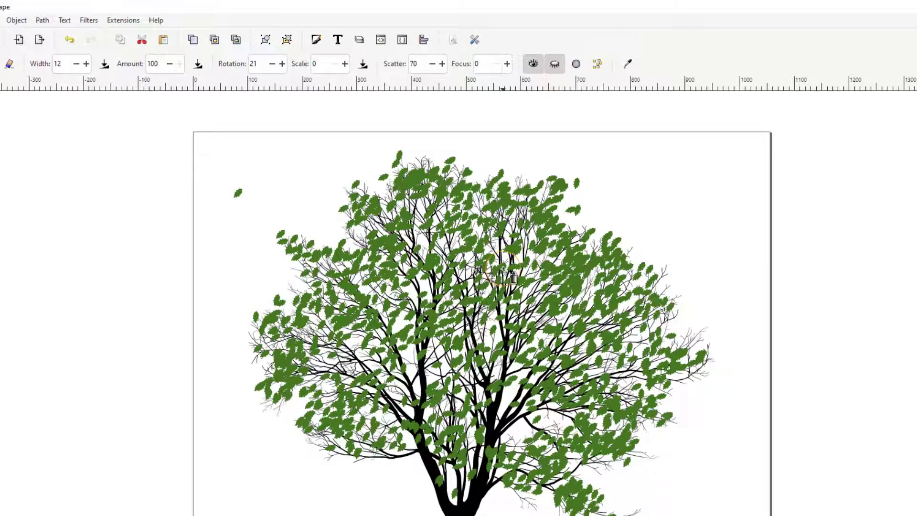
Step: Delete the stray leaves at the canopy's right edge and near the tree's base
{"action": "key", "text": "s"}
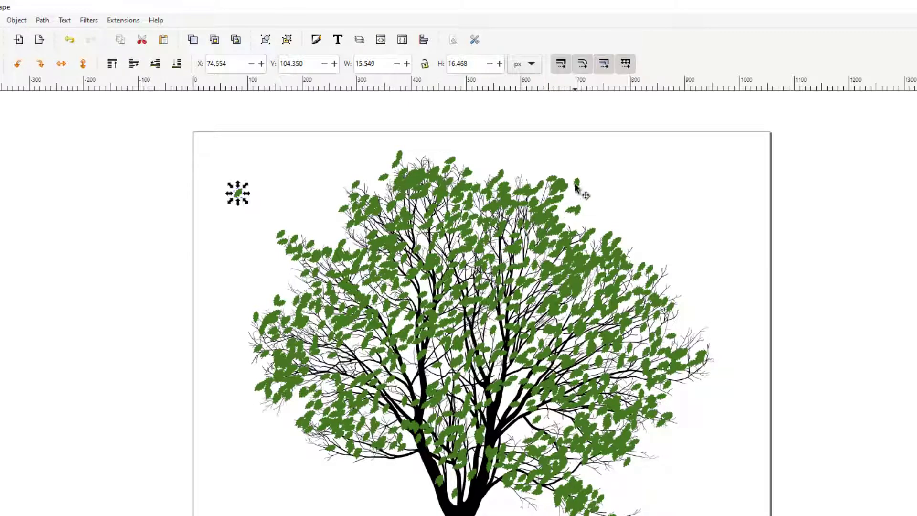
{"action": "left_click", "coordinate": [574, 188]}
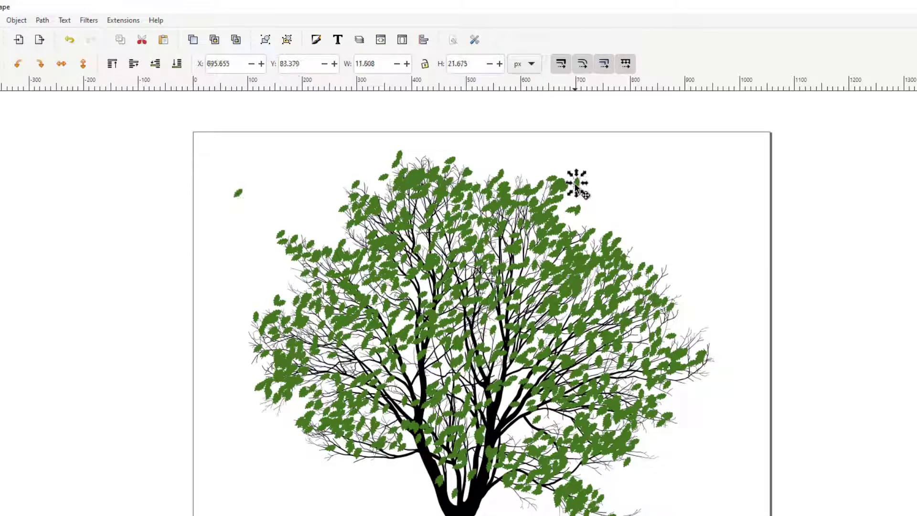
{"action": "key", "text": "Delete"}
{"action": "left_click", "coordinate": [577, 213]}
{"action": "key", "text": "Delete"}
{"action": "left_click", "coordinate": [577, 214]}
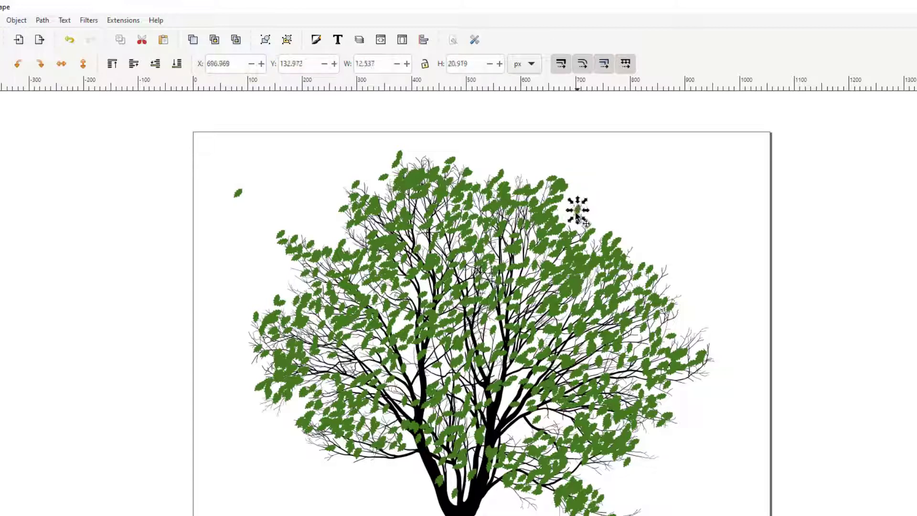
{"action": "key", "text": "Delete"}
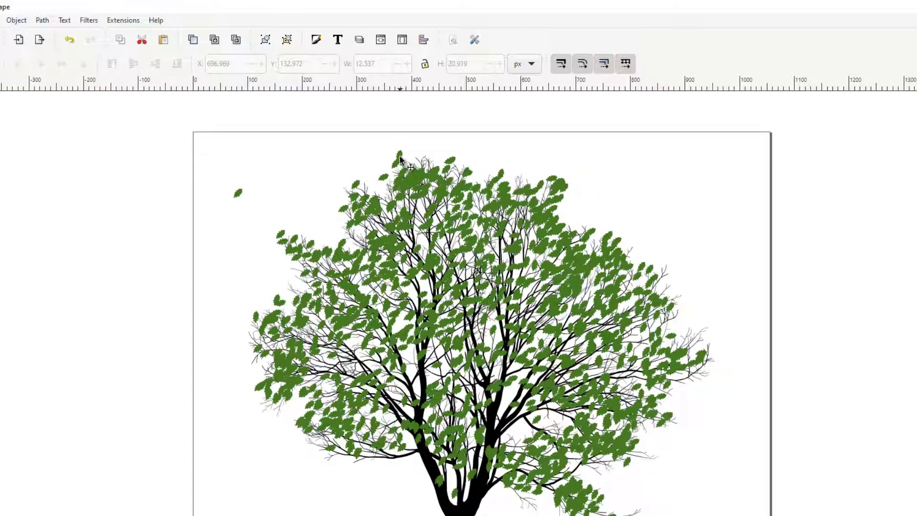
{"action": "left_click", "coordinate": [402, 163]}
{"action": "left_click", "coordinate": [595, 513]}
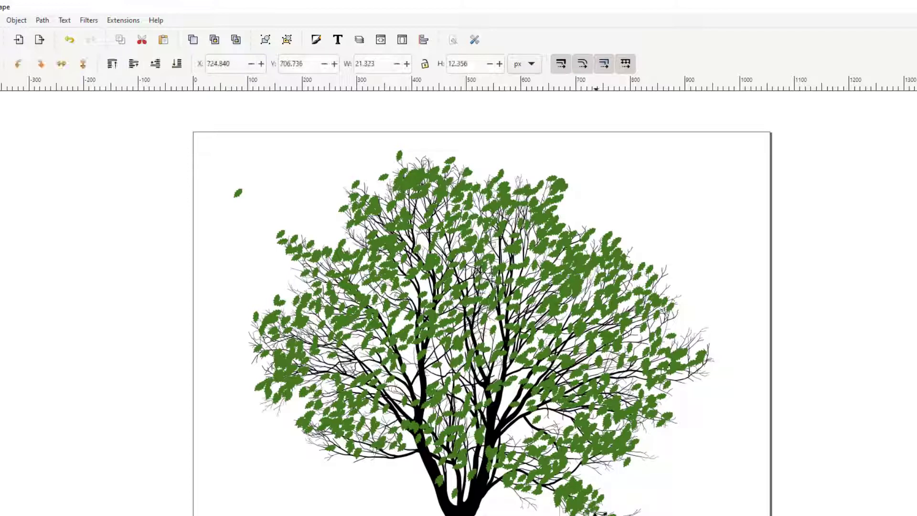
{"action": "key", "text": "Delete"}
{"action": "left_click", "coordinate": [594, 511]}
{"action": "key", "text": "Escape"}
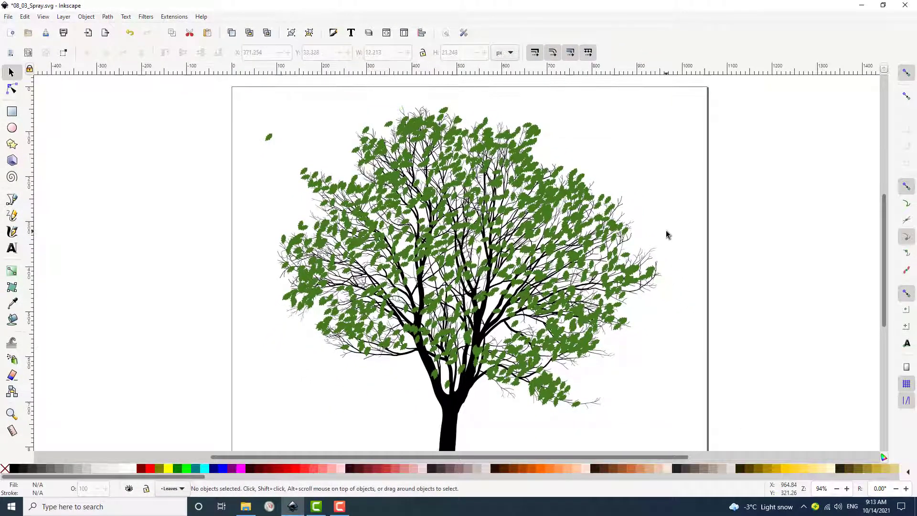
Step: Recolour the original leaf and its sprayed copies a deep orange
{"action": "left_click", "coordinate": [268, 137]}
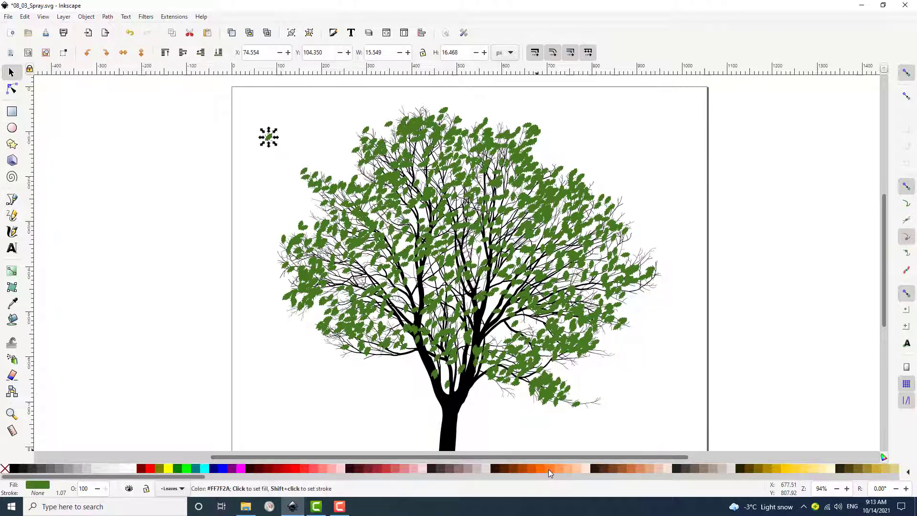
{"action": "left_click", "coordinate": [548, 469]}
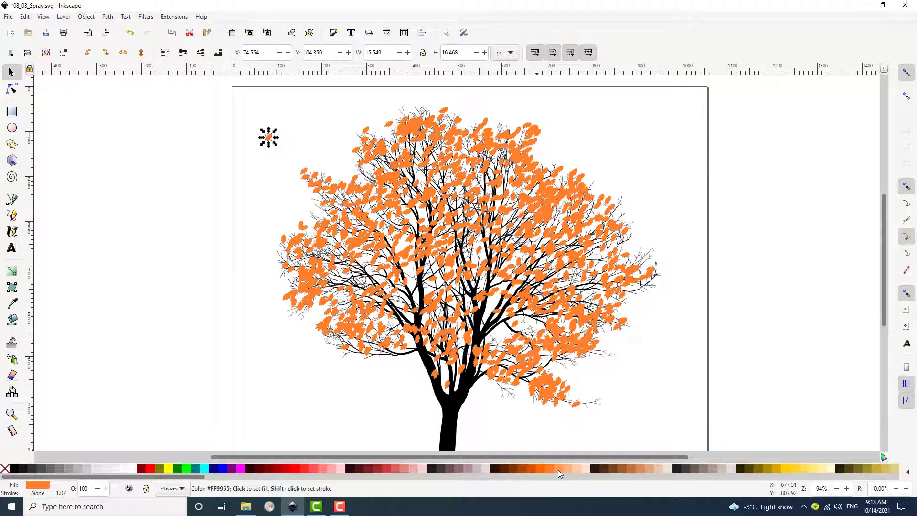
{"action": "left_click", "coordinate": [557, 469]}
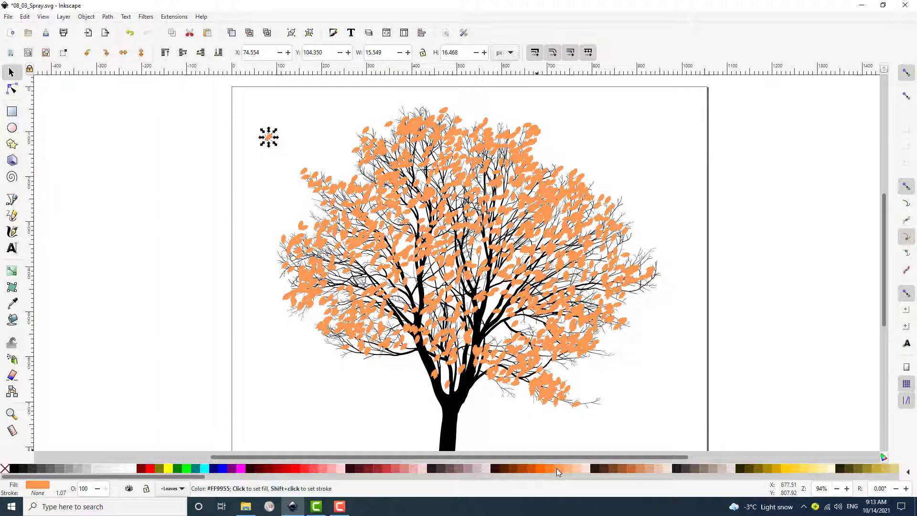
{"action": "left_click", "coordinate": [550, 468]}
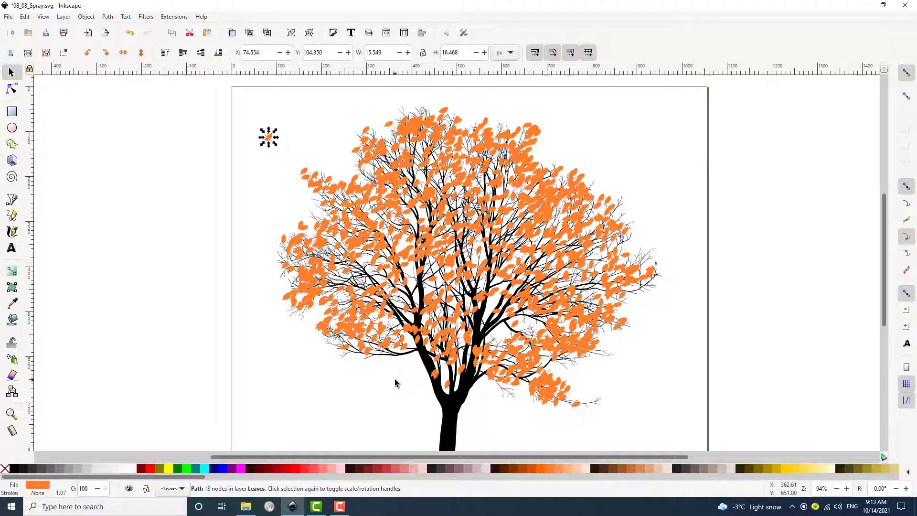
Step: Unlink all 1267 leaf clones via Edit > Clone > Unlink Clone, then reselect them all
{"action": "key", "text": "ctrl+a"}
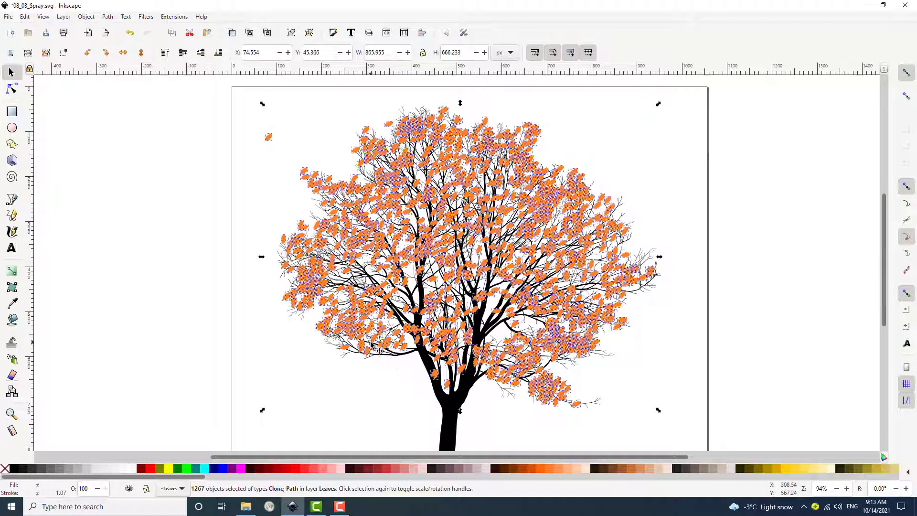
{"action": "left_click", "coordinate": [27, 17]}
{"action": "mouse_move", "coordinate": [86, 156]}
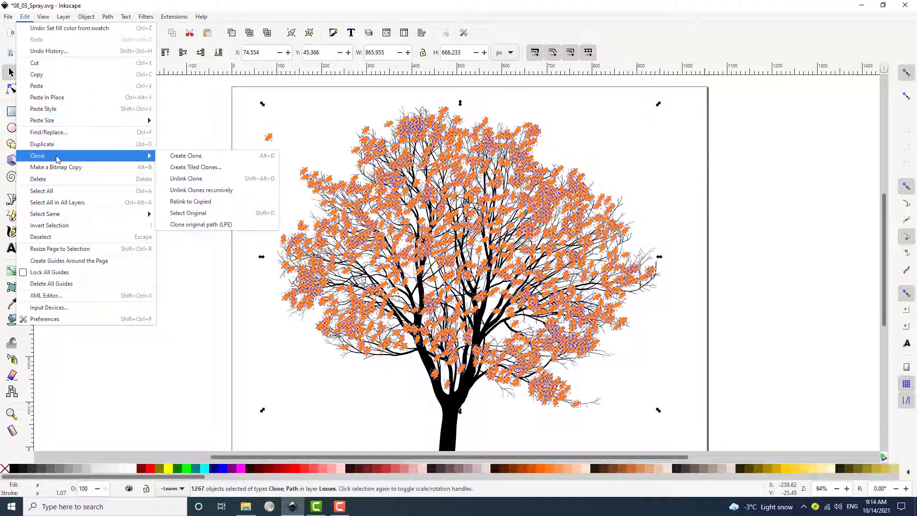
{"action": "left_click", "coordinate": [197, 183]}
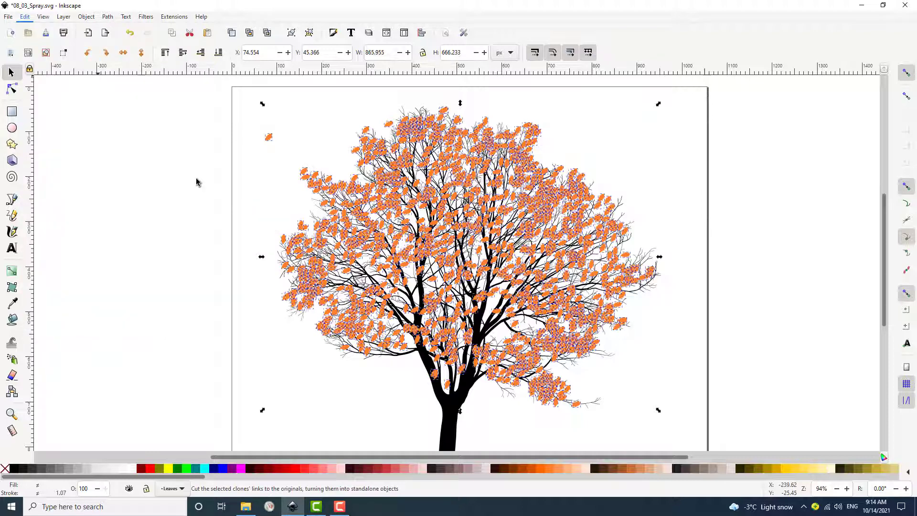
{"action": "left_click", "coordinate": [185, 259]}
{"action": "key", "text": "ctrl+a"}
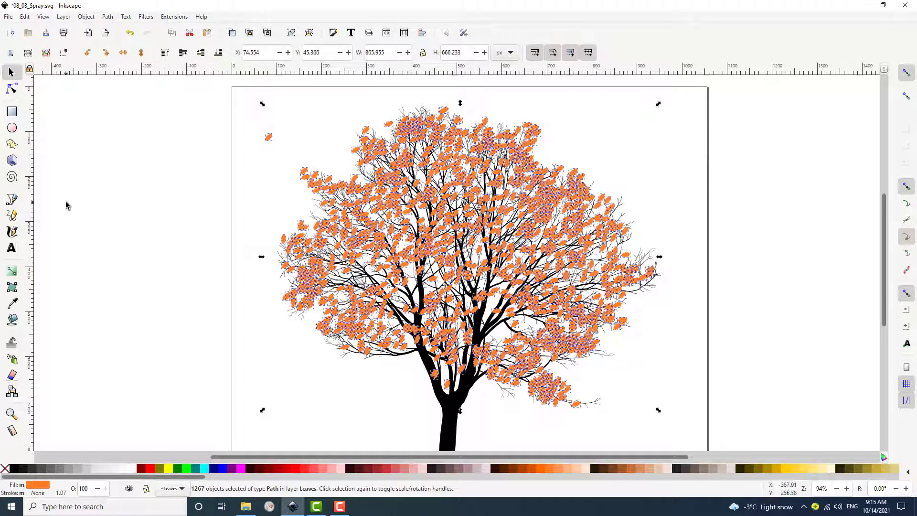
Step: Jitter the selected leaves' colours with the Tweak tool into mixed reds, yellows and oranges
{"action": "left_click", "coordinate": [12, 345]}
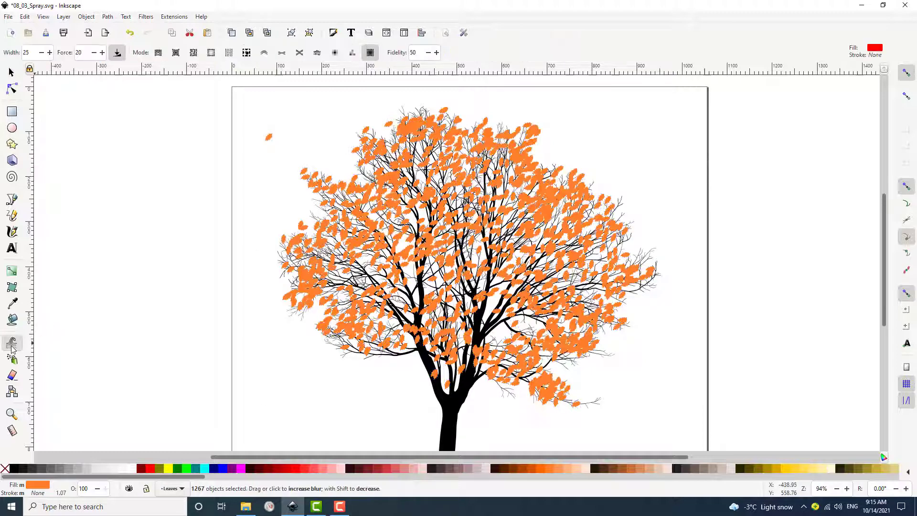
{"action": "left_click", "coordinate": [352, 53]}
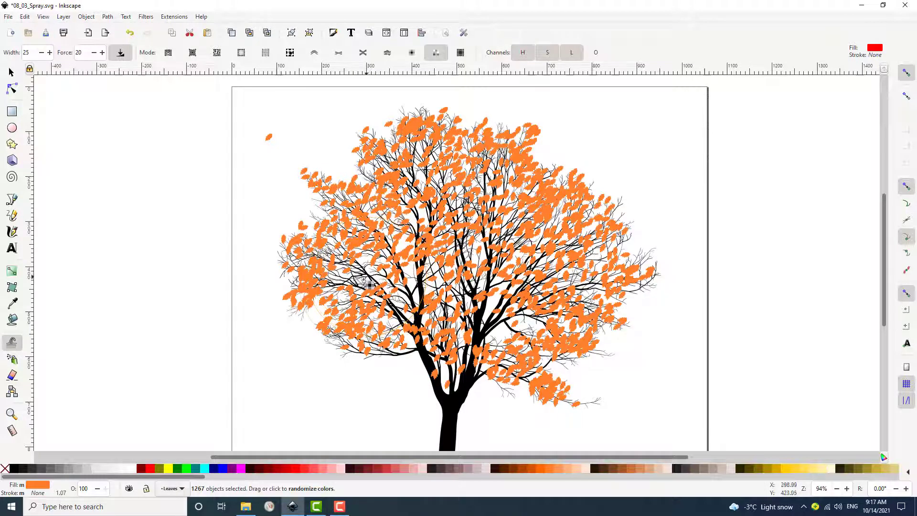
{"action": "mouse_move", "coordinate": [370, 285]}
{"action": "left_mouse_down"}
{"action": "mouse_move", "coordinate": [385, 234]}
{"action": "mouse_move", "coordinate": [484, 161]}
{"action": "mouse_move", "coordinate": [583, 270]}
{"action": "mouse_move", "coordinate": [509, 320]}
{"action": "mouse_move", "coordinate": [379, 322]}
{"action": "mouse_move", "coordinate": [334, 301]}
{"action": "mouse_move", "coordinate": [286, 248]}
{"action": "mouse_move", "coordinate": [296, 201]}
{"action": "mouse_move", "coordinate": [457, 242]}
{"action": "mouse_move", "coordinate": [617, 301]}
{"action": "mouse_move", "coordinate": [665, 405]}
{"action": "mouse_move", "coordinate": [606, 337]}
{"action": "mouse_move", "coordinate": [597, 299]}
{"action": "mouse_move", "coordinate": [616, 267]}
{"action": "mouse_move", "coordinate": [548, 388]}
{"action": "mouse_move", "coordinate": [622, 339]}
{"action": "left_mouse_up"}
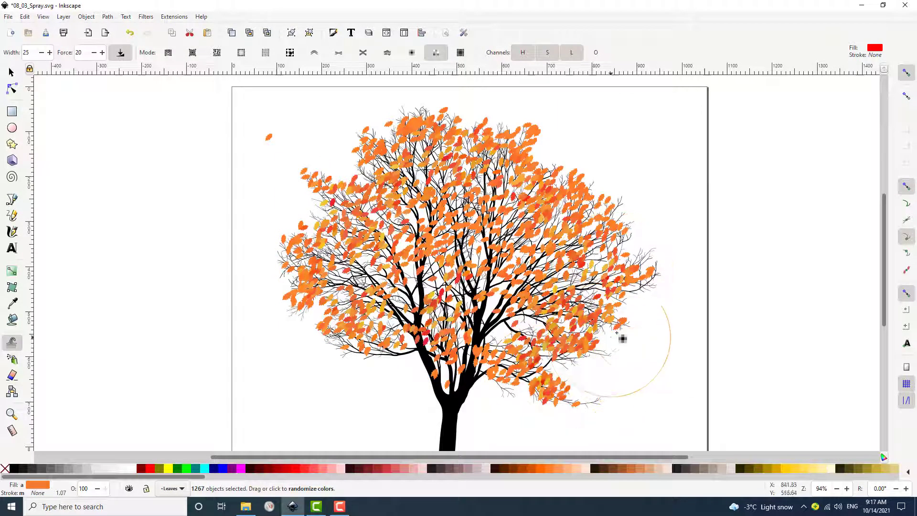